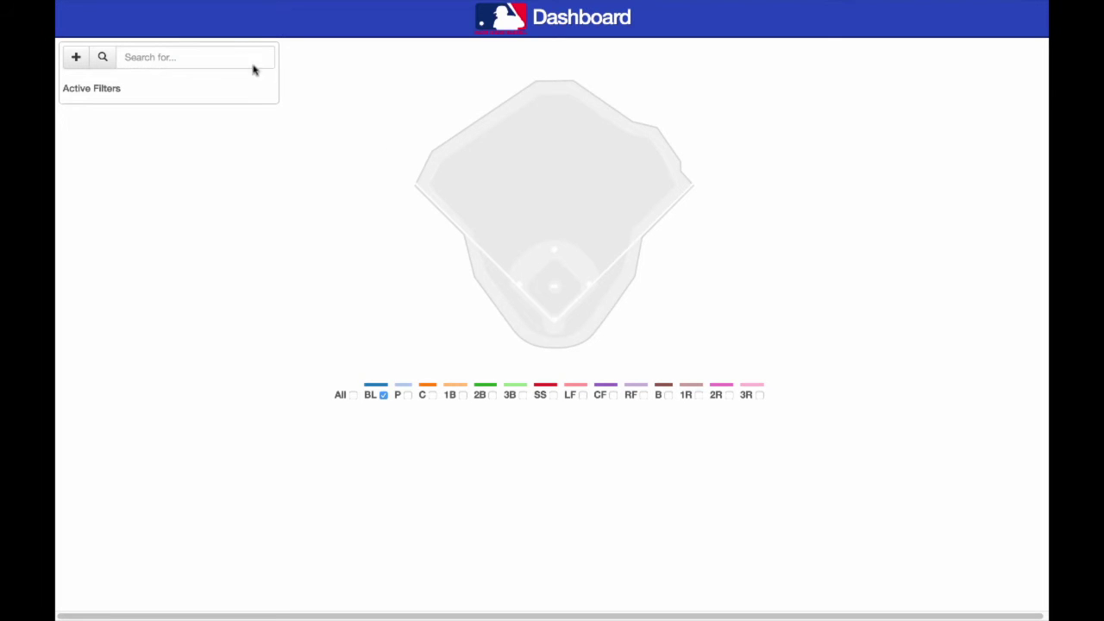
Step: Filter the data to team: Mets with limit: 1000, load it, and include left fielders
click(247, 51)
text(team: Mets)
key(Return)
click(139, 55)
text(limit: 1000)
click(103, 58)
click(103, 58)
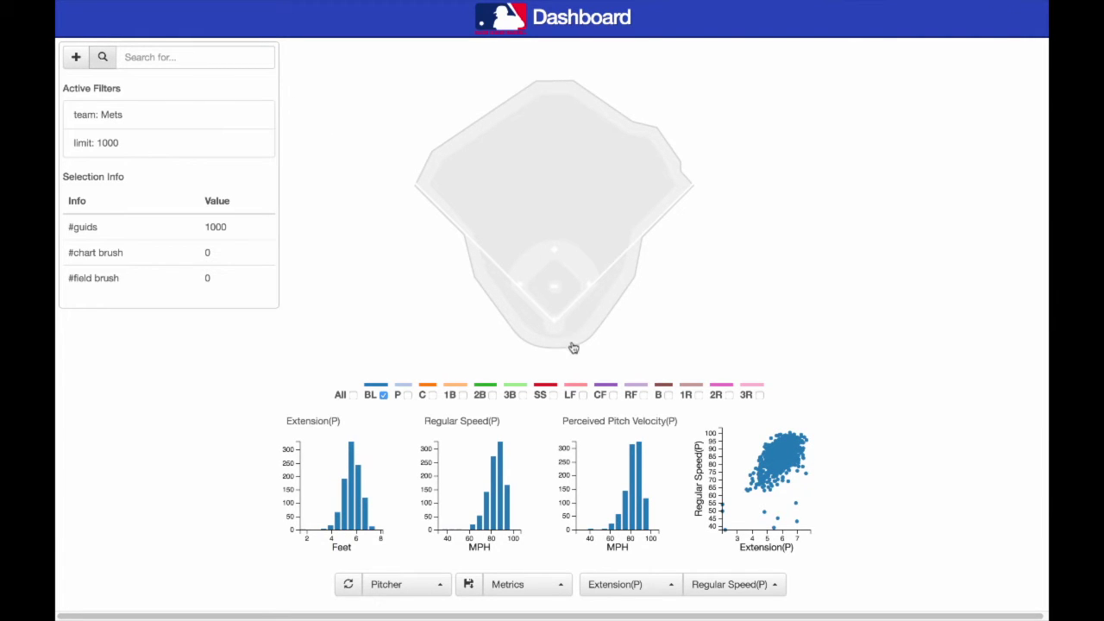
click(584, 396)
Step: Enable CF and RF, brush 80–100 MPH velocity and 6–8 ft extension, then refresh the heatmap
click(613, 395)
click(644, 395)
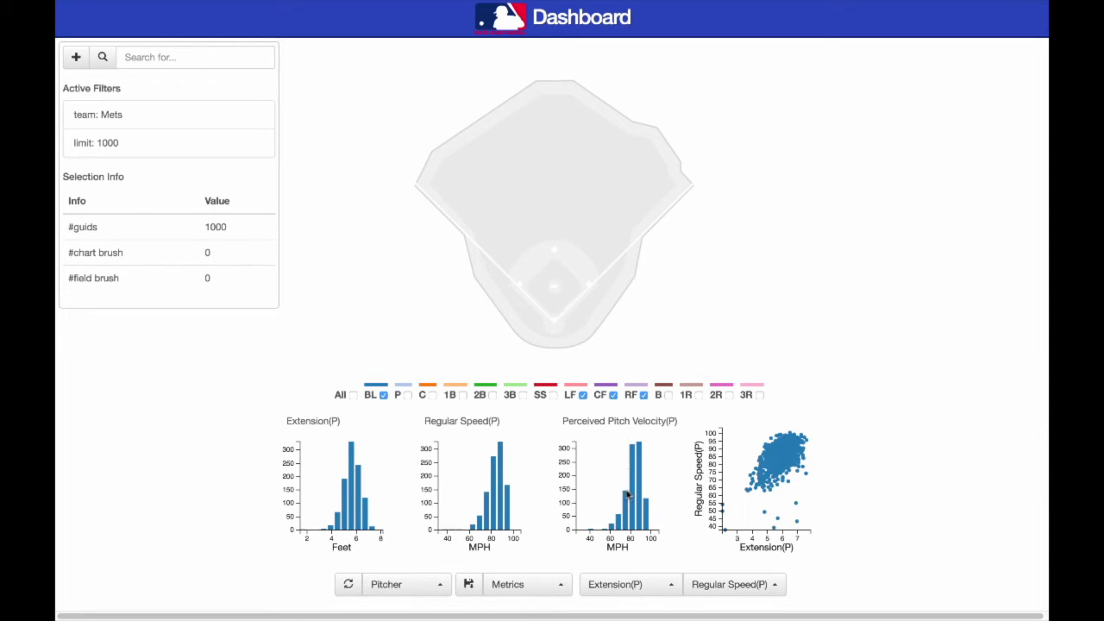
drag(630, 512, 661, 510)
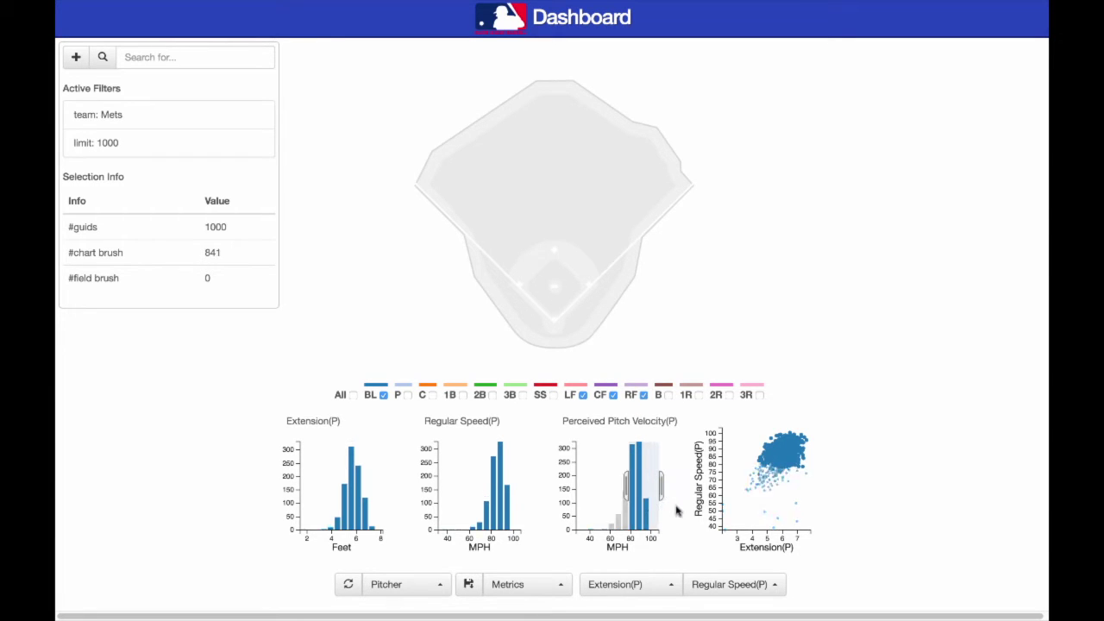
drag(357, 504, 409, 506)
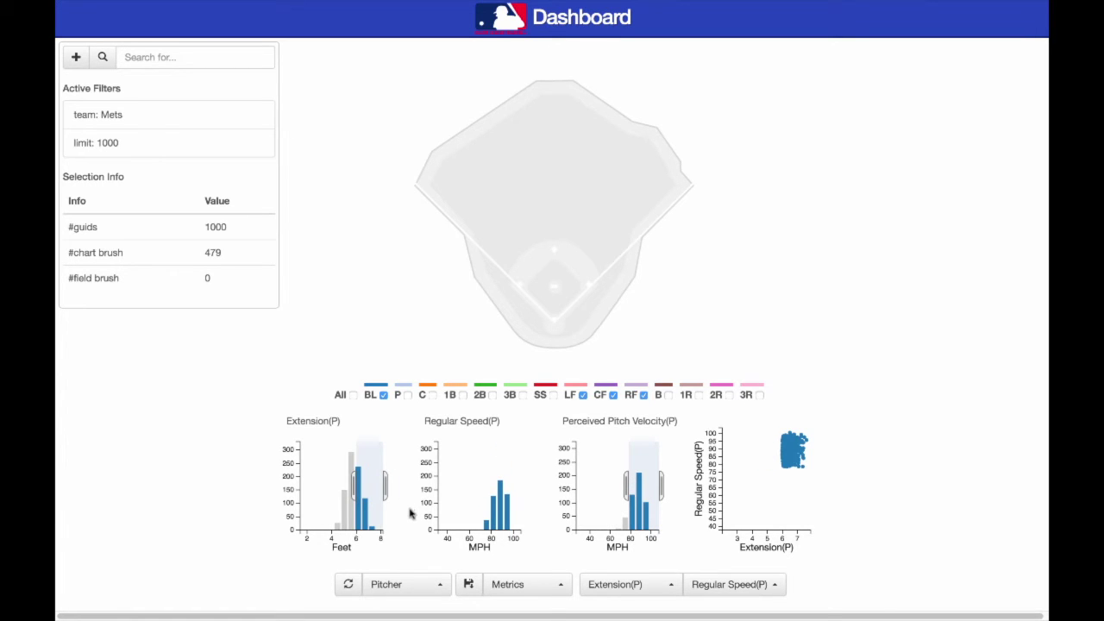
click(349, 587)
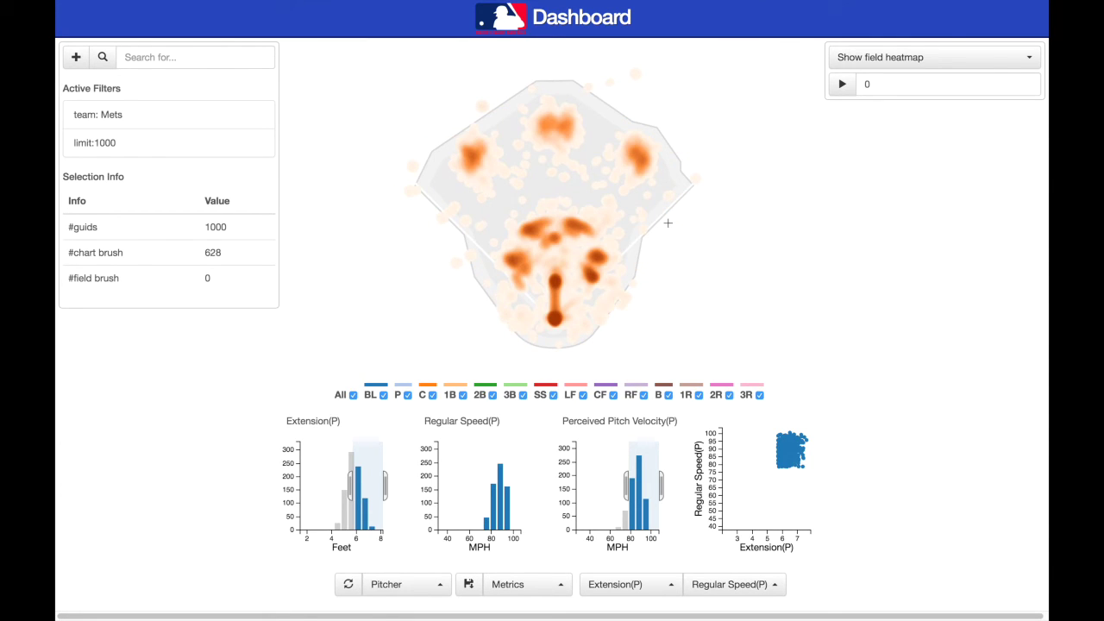
Step: Choose a play GUID from the field heatmap list and animate its player movements
click(886, 59)
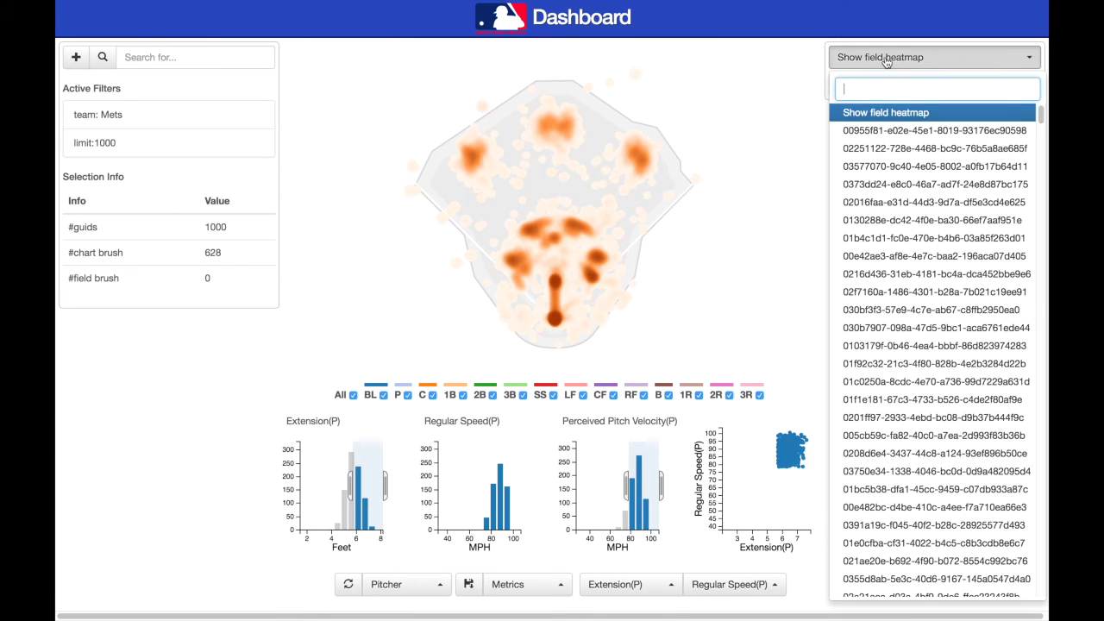
click(868, 136)
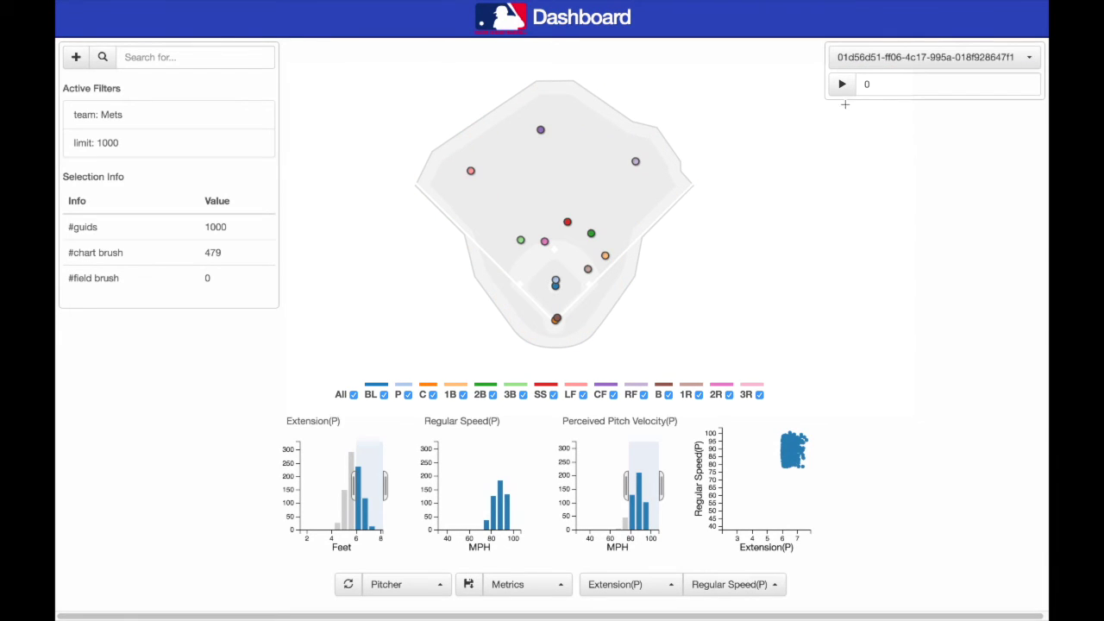
click(840, 85)
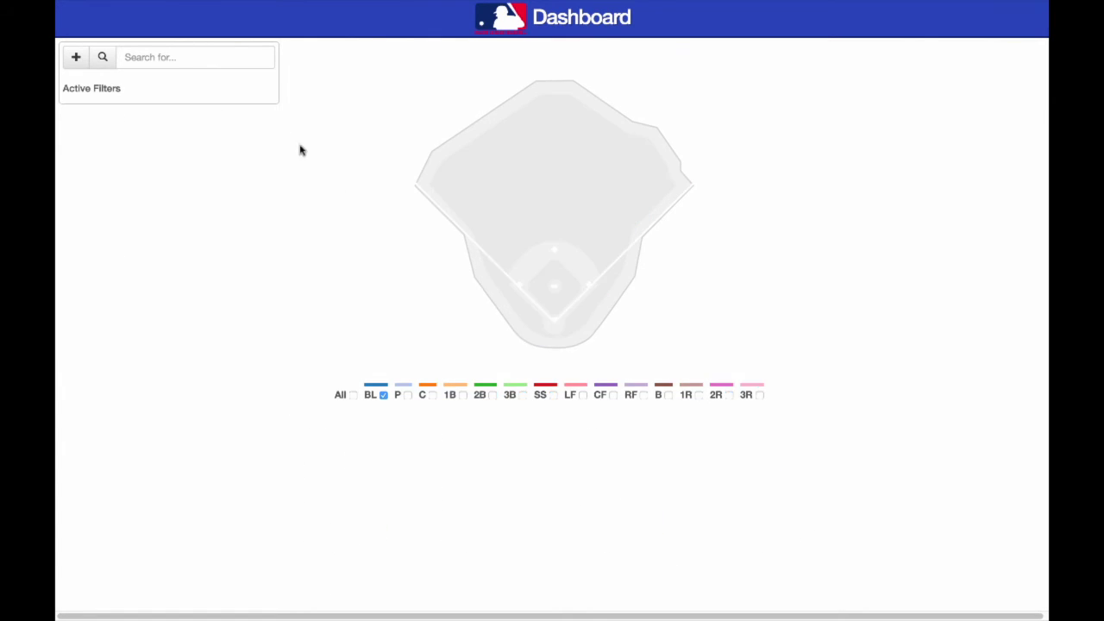
Step: Add the 'fielder: Bryce Harper' filter and load the matching data
click(229, 58)
text(fielder)
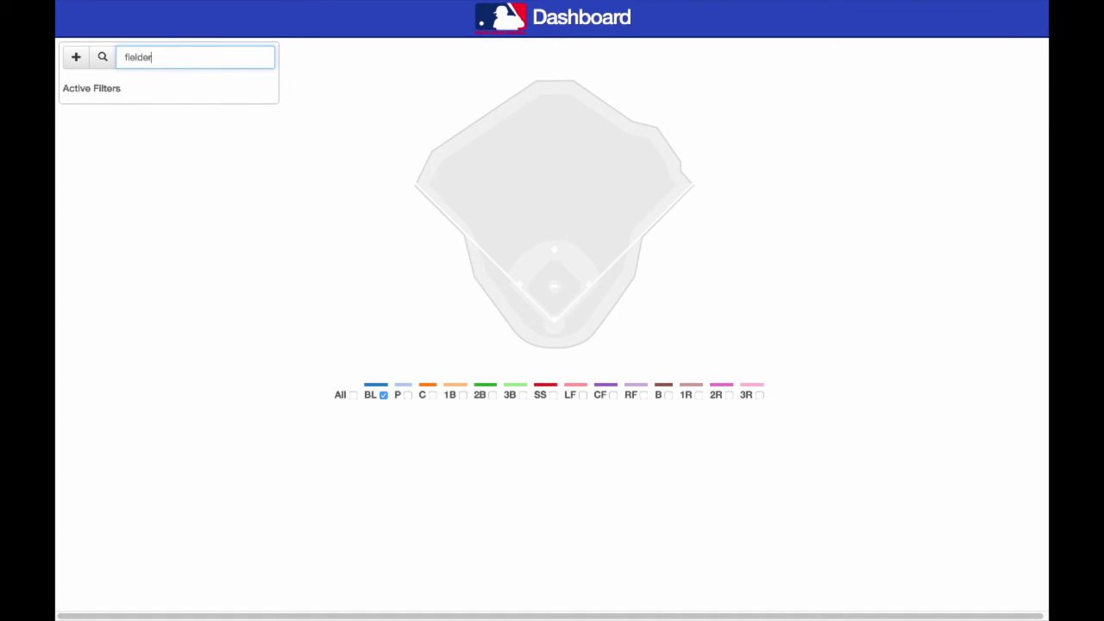
text(: Bryce Harper)
click(85, 60)
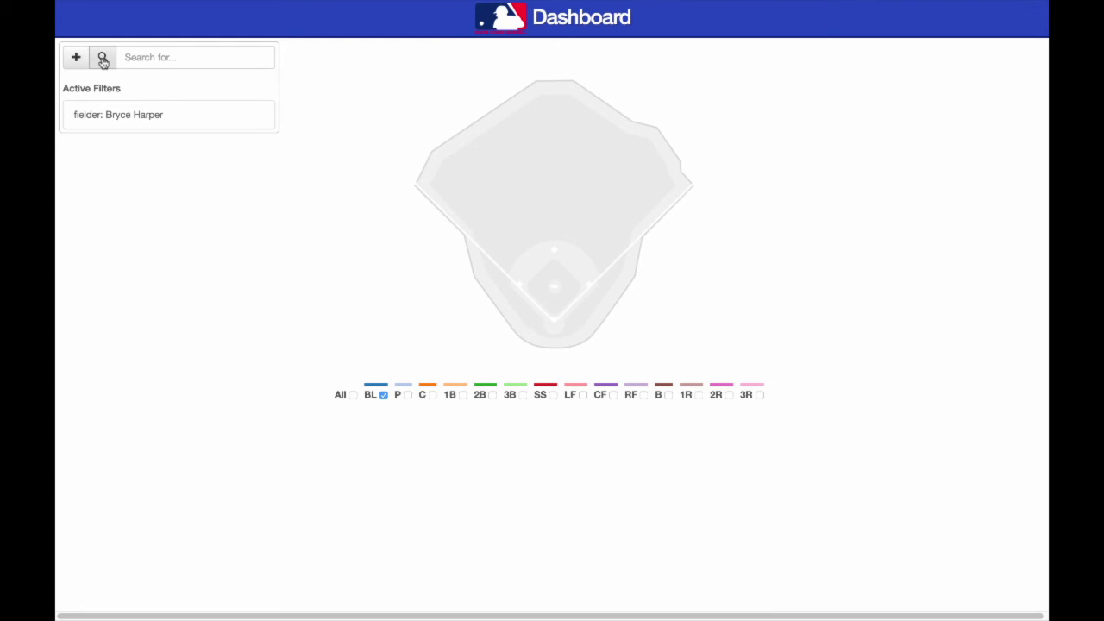
click(103, 60)
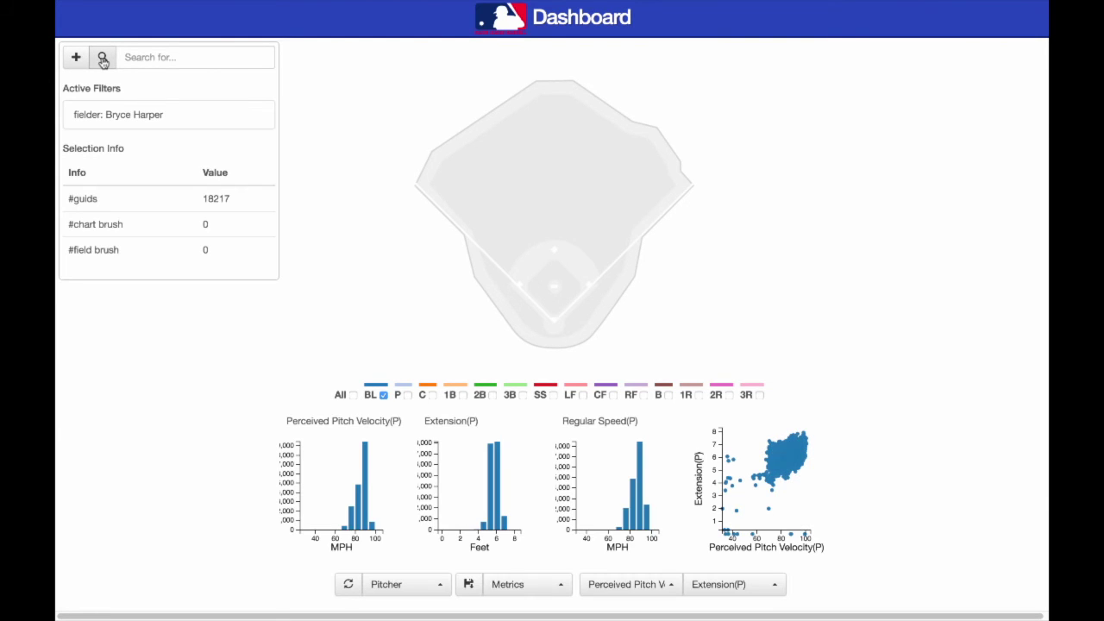
Step: Chart Right fielder metrics, brush the speed–arm strength scatter, and show only RF on the field
click(392, 587)
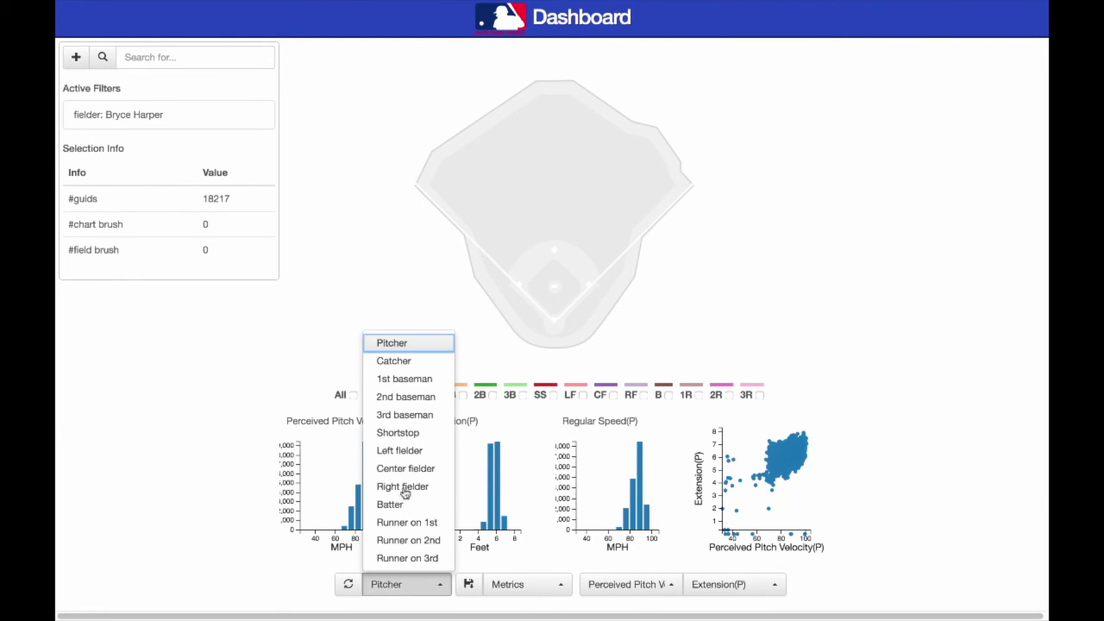
click(405, 493)
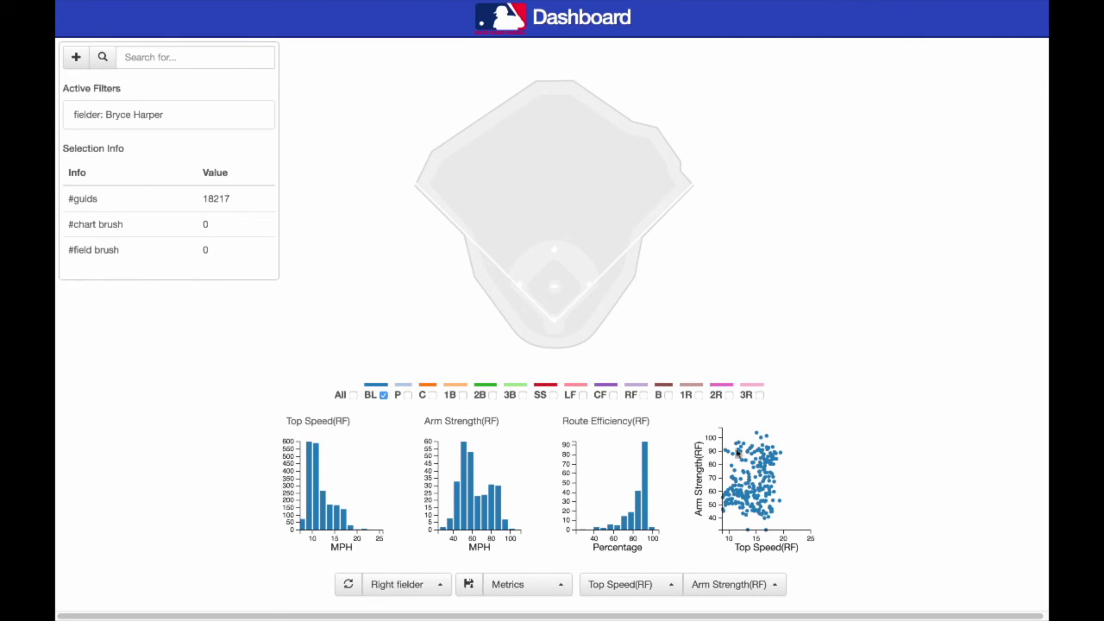
mouse_move(787, 434)
mouse_down()
mouse_move(742, 519)
mouse_move(712, 525)
mouse_up()
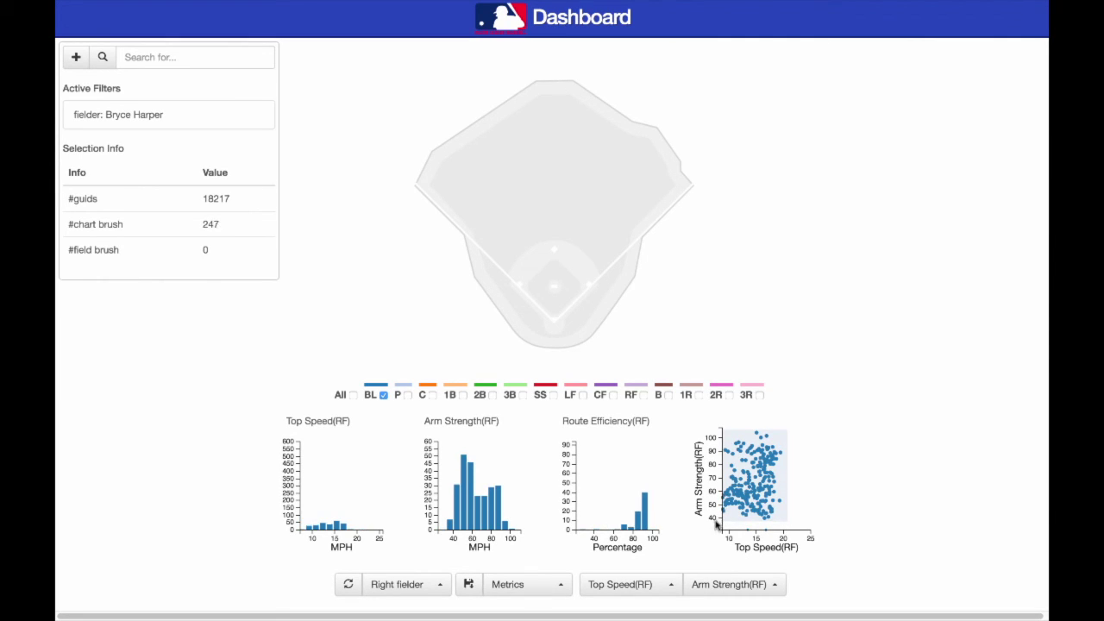
click(384, 394)
click(644, 394)
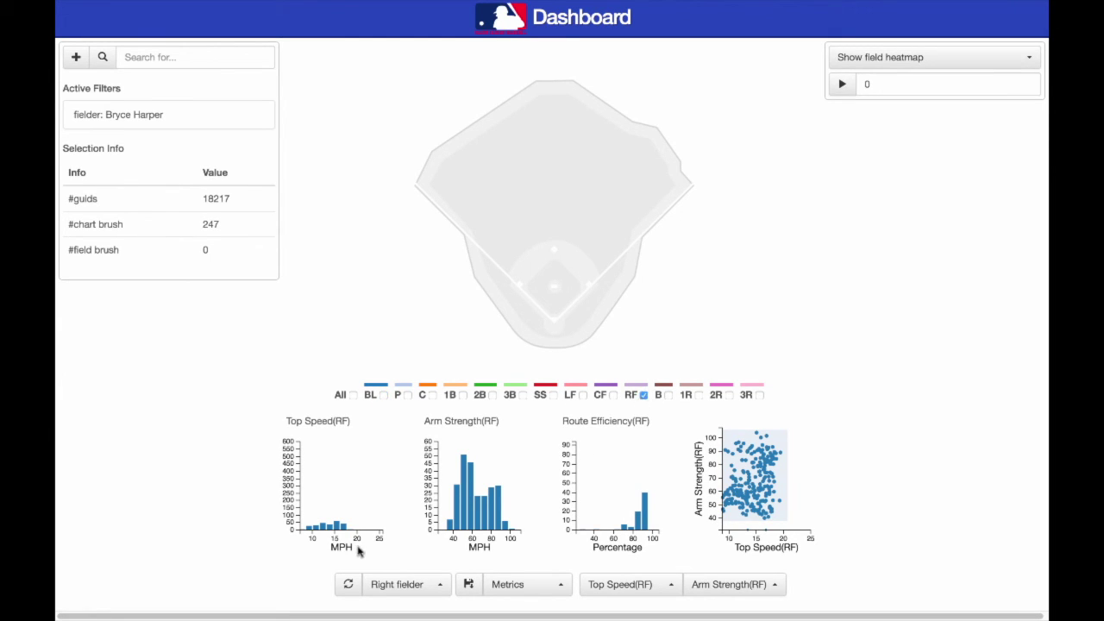
Step: Refresh the right-fielder position heatmap and lasso the deep right-field region
click(348, 585)
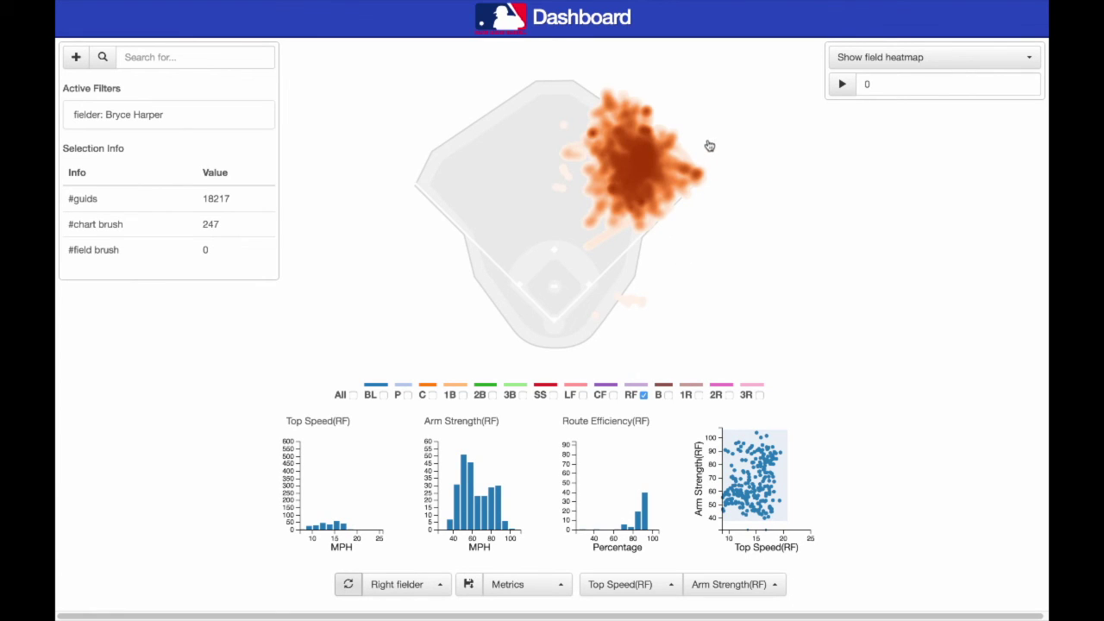
mouse_move(711, 142)
mouse_down()
mouse_move(697, 132)
mouse_move(676, 144)
mouse_move(645, 199)
mouse_move(655, 255)
mouse_move(699, 233)
mouse_move(724, 167)
mouse_move(721, 138)
mouse_move(709, 136)
mouse_up()
Step: Download the 48 selected plays' stats as SavedStats.csv and dismiss the download notice
click(469, 585)
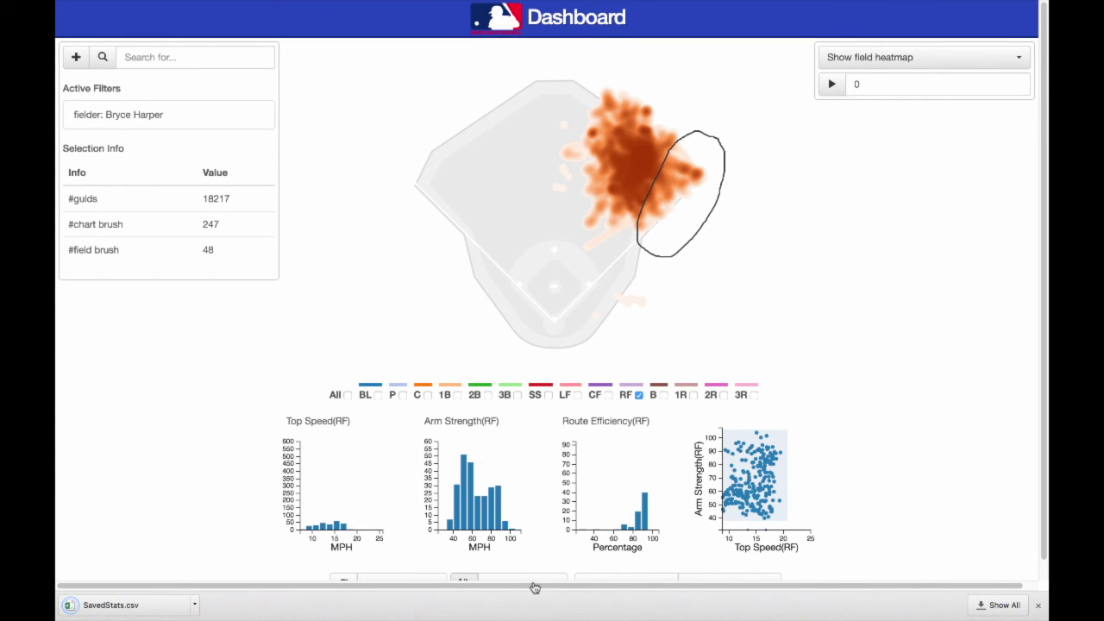
click(1038, 605)
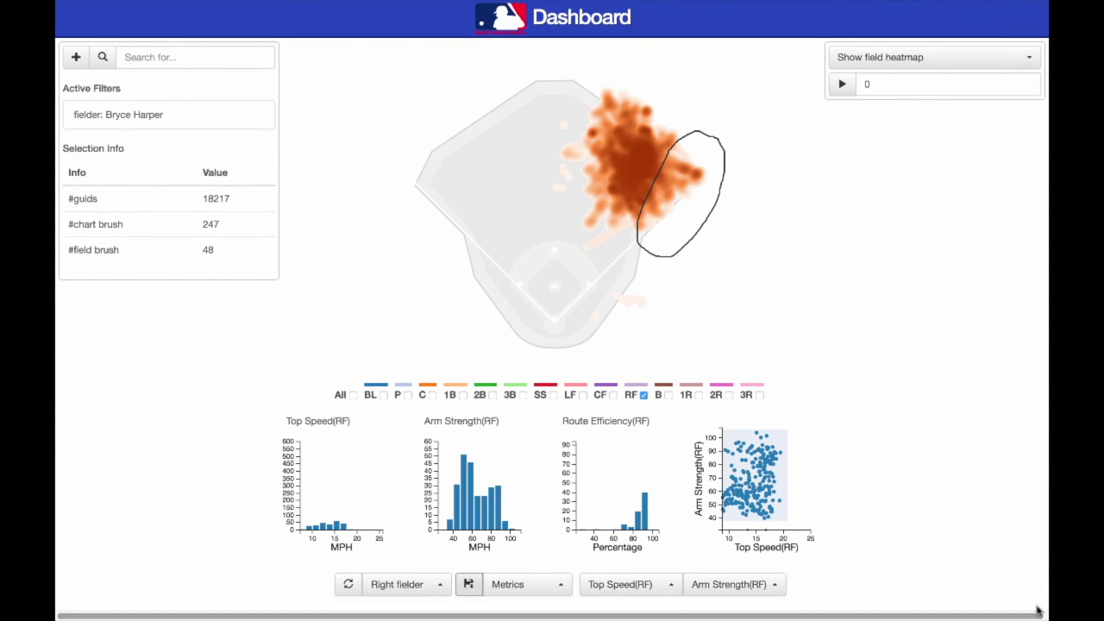